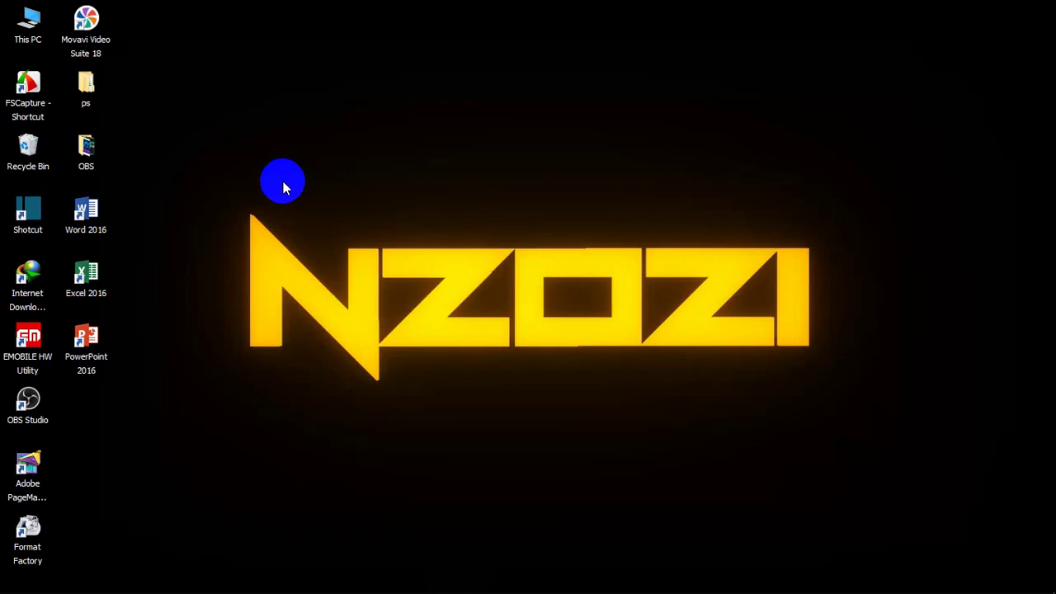
Step: Open ps > Adobe Photoshop in a maximized Explorer window and launch Set-up
left_click(95, 97)
double_click(94, 97)
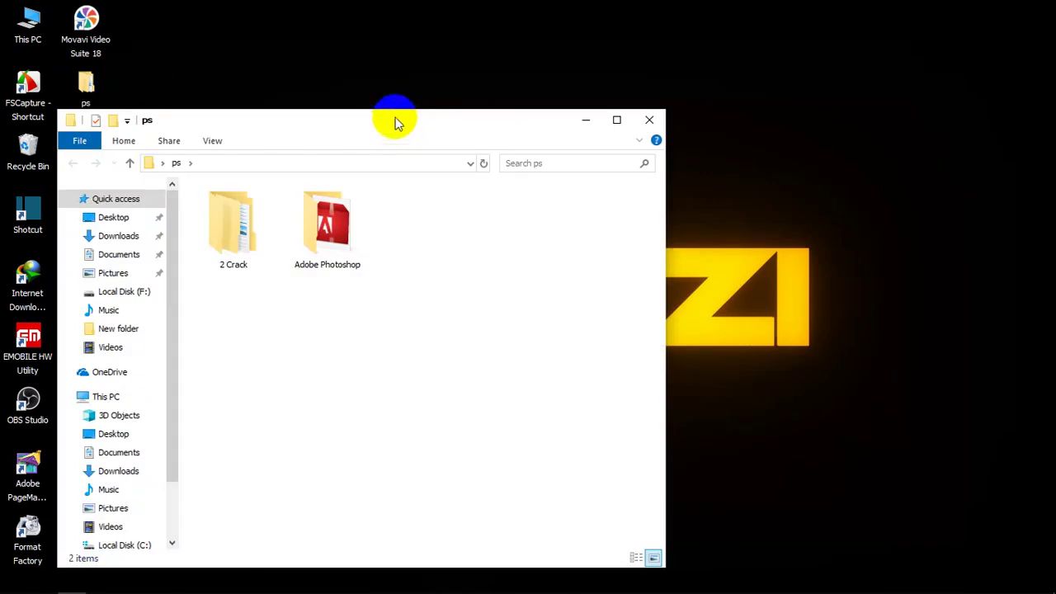
left_click_drag(396, 123, 531, 63)
left_click(752, 66)
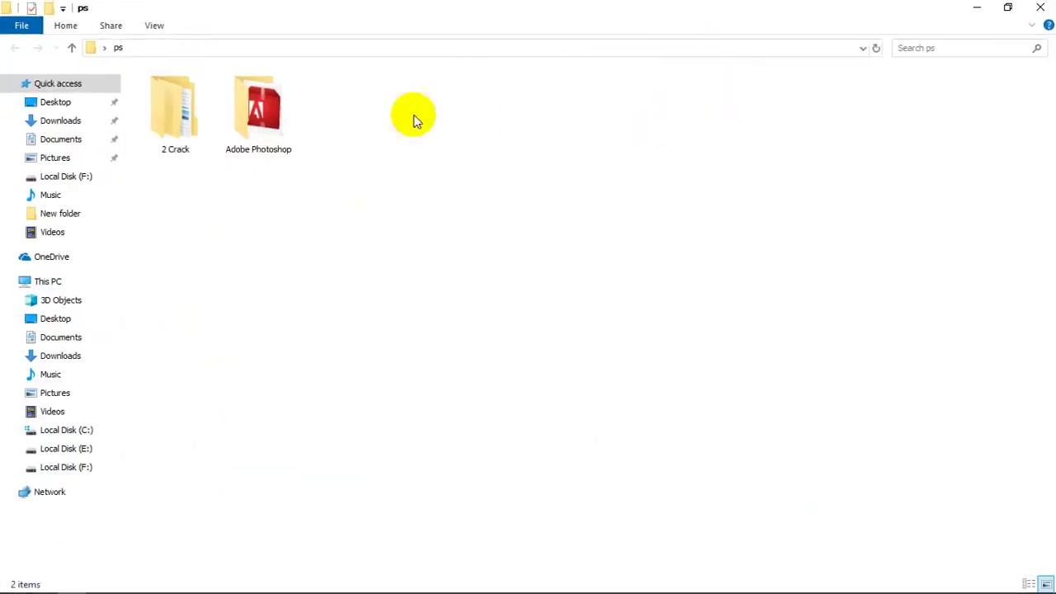
double_click(264, 141)
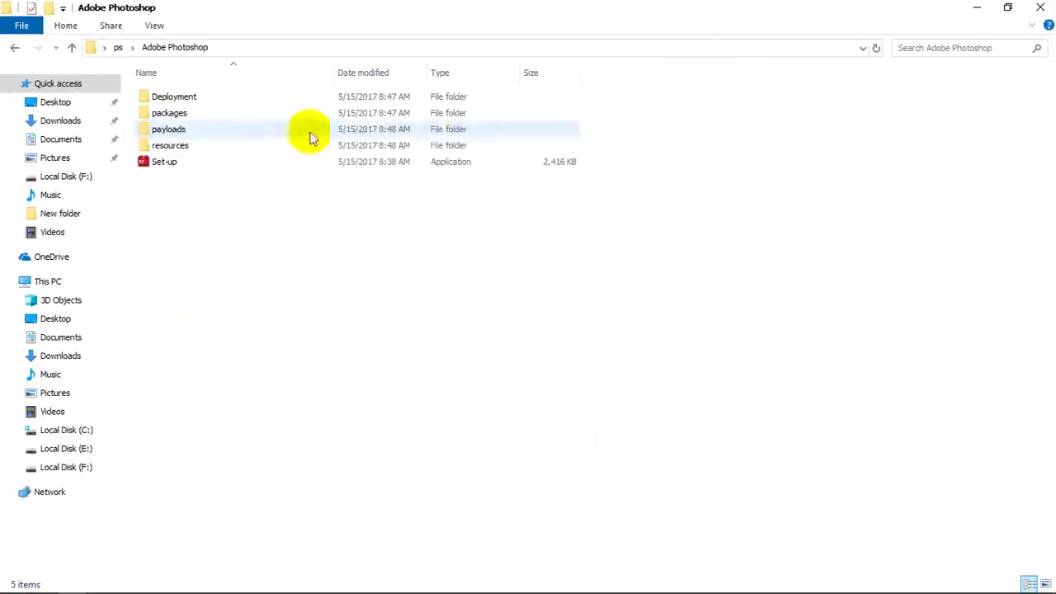
double_click(225, 164)
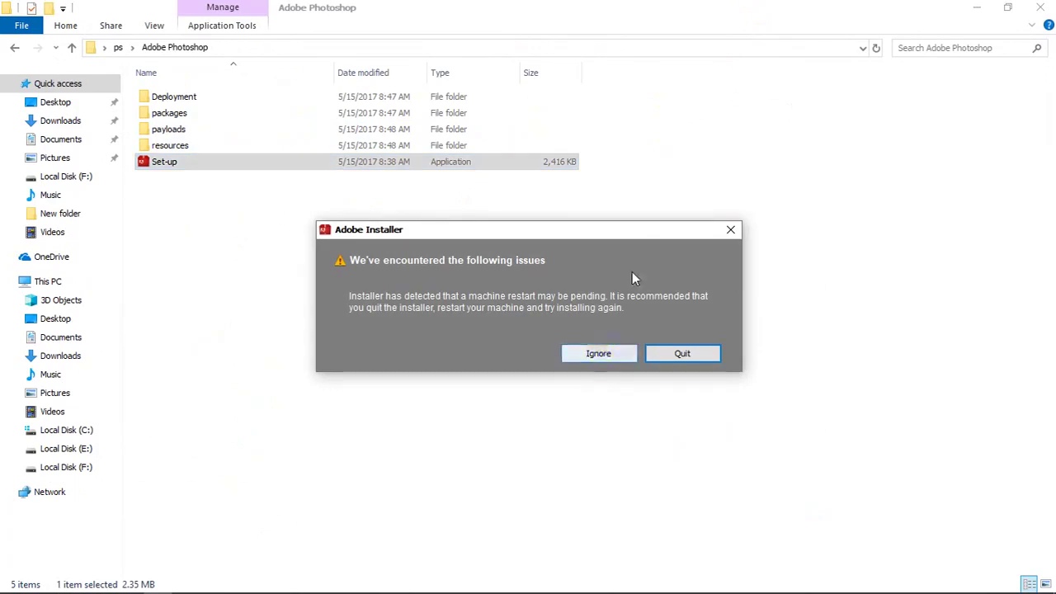
Step: Ignore the pending-restart warning and hide the ps folder window
left_click(608, 354)
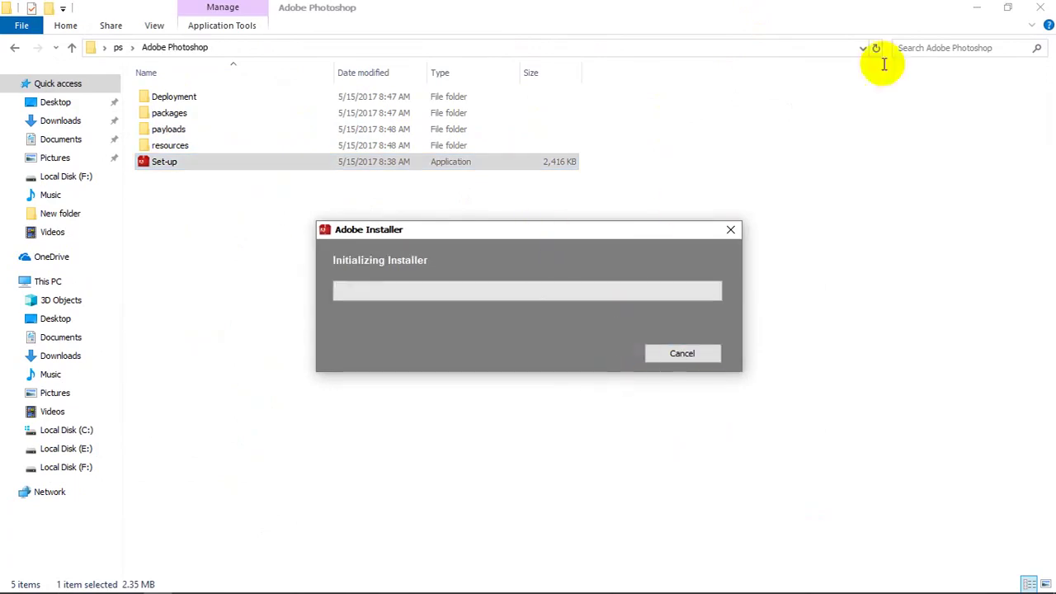
left_click(14, 47)
left_click(970, 10)
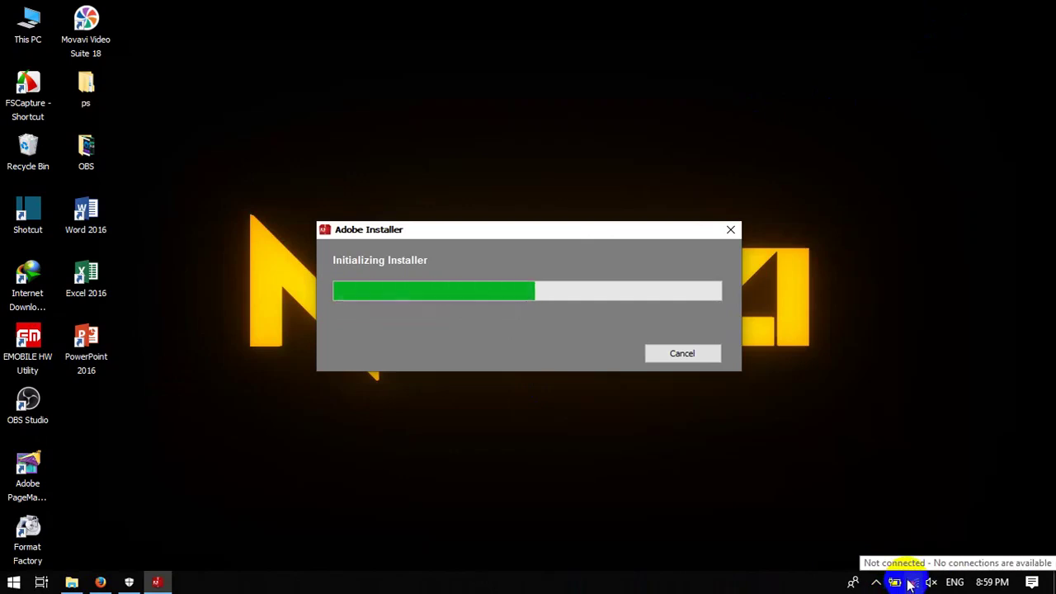
Step: Confirm the network is disconnected and real-time protection is off in Windows Security
left_click(909, 584)
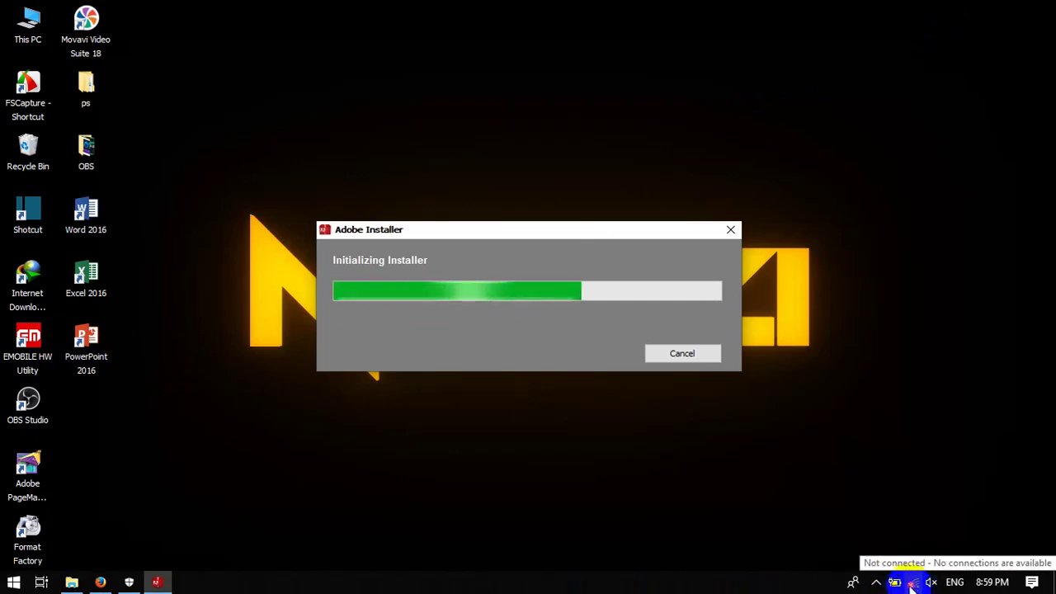
left_click(841, 587)
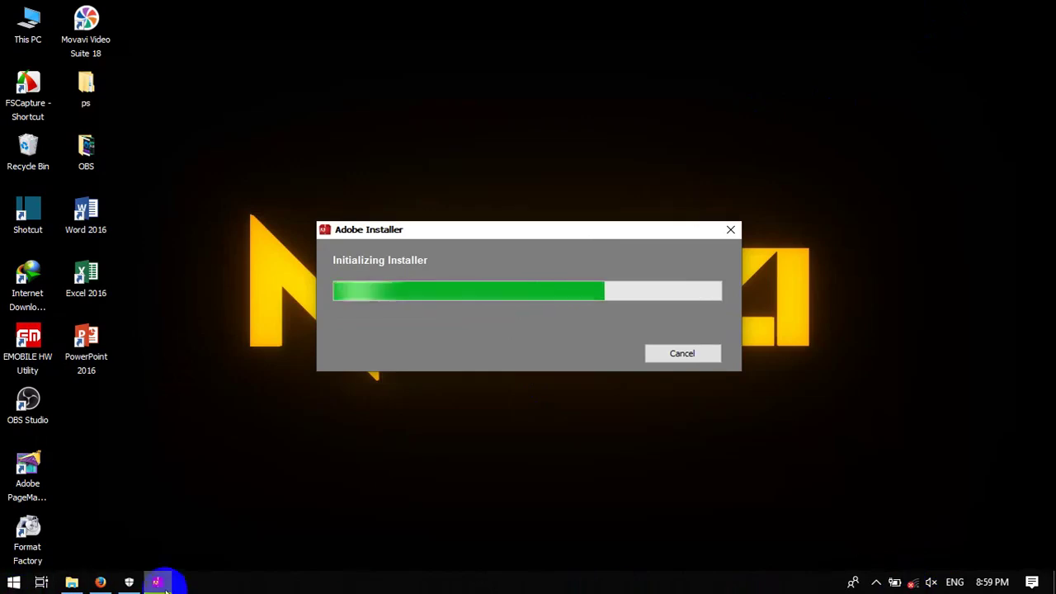
left_click(129, 581)
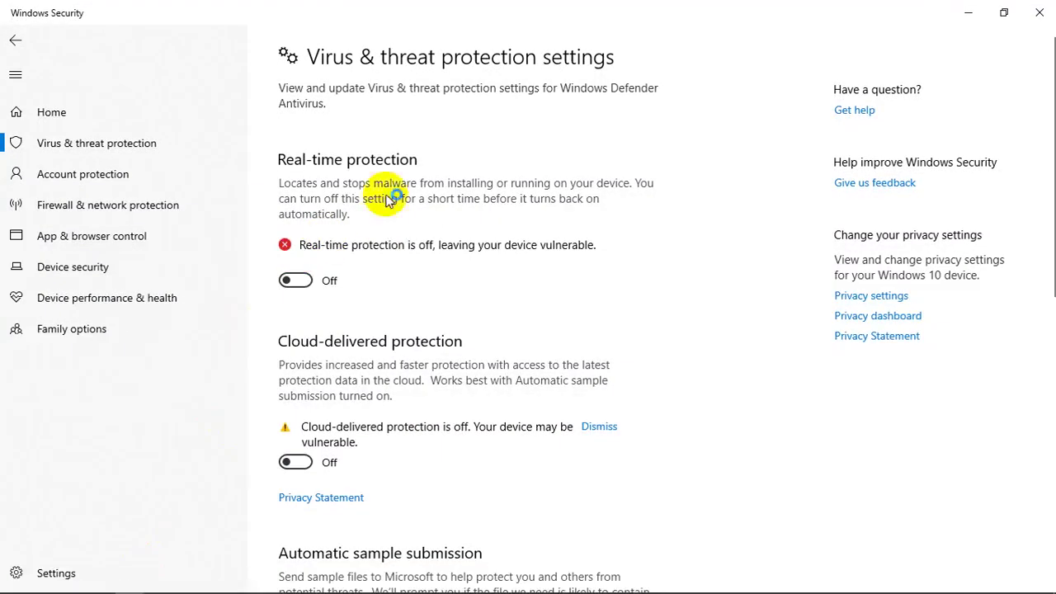
scroll(386, 165, "down", 3)
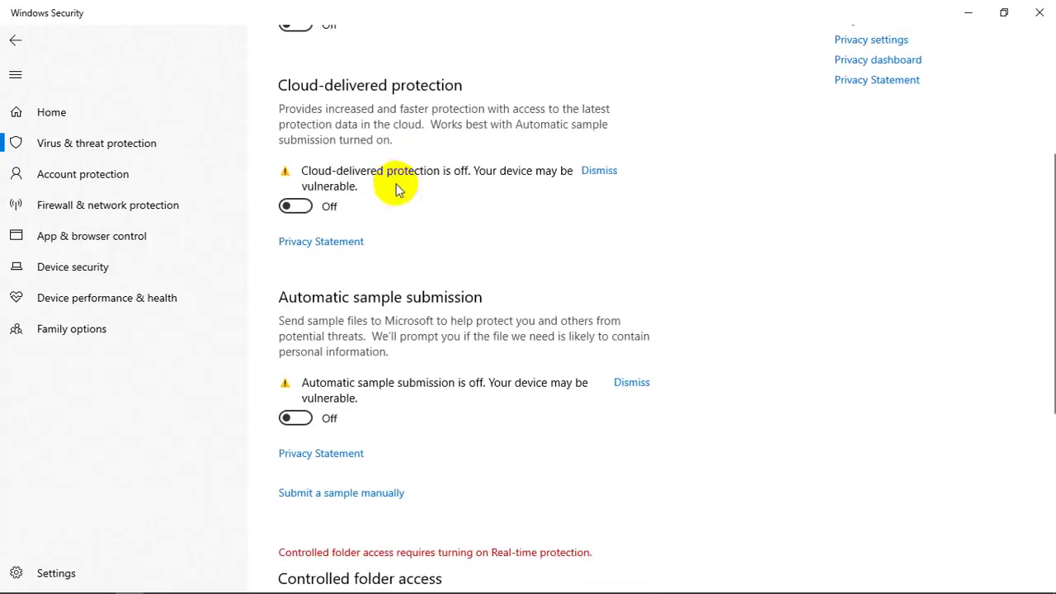
left_click(970, 11)
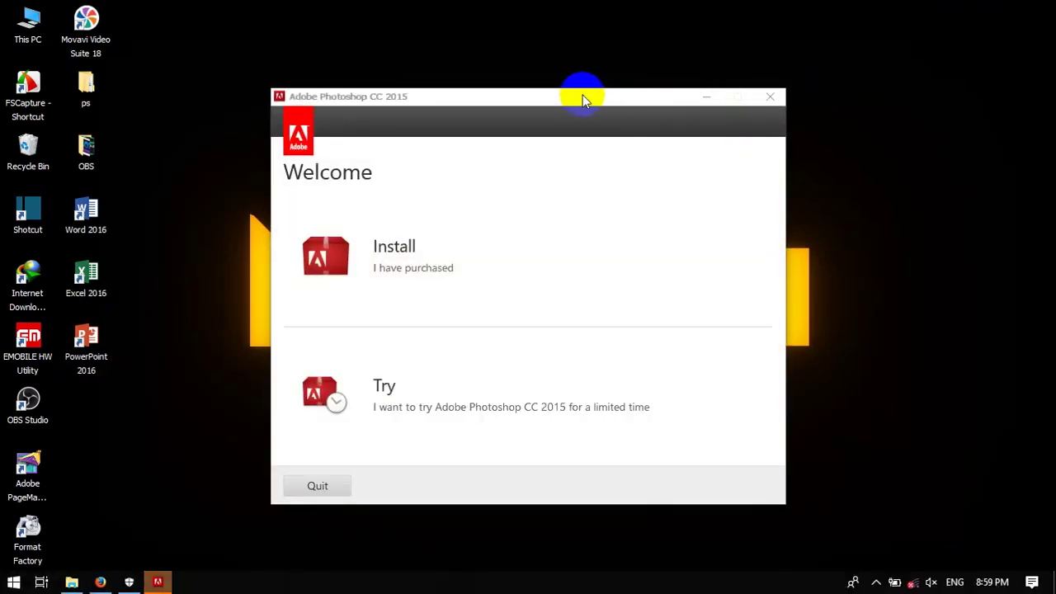
Step: Launch the Keygen from ps > 2 Crack > 2 Crack
left_click_drag(583, 95, 597, 96)
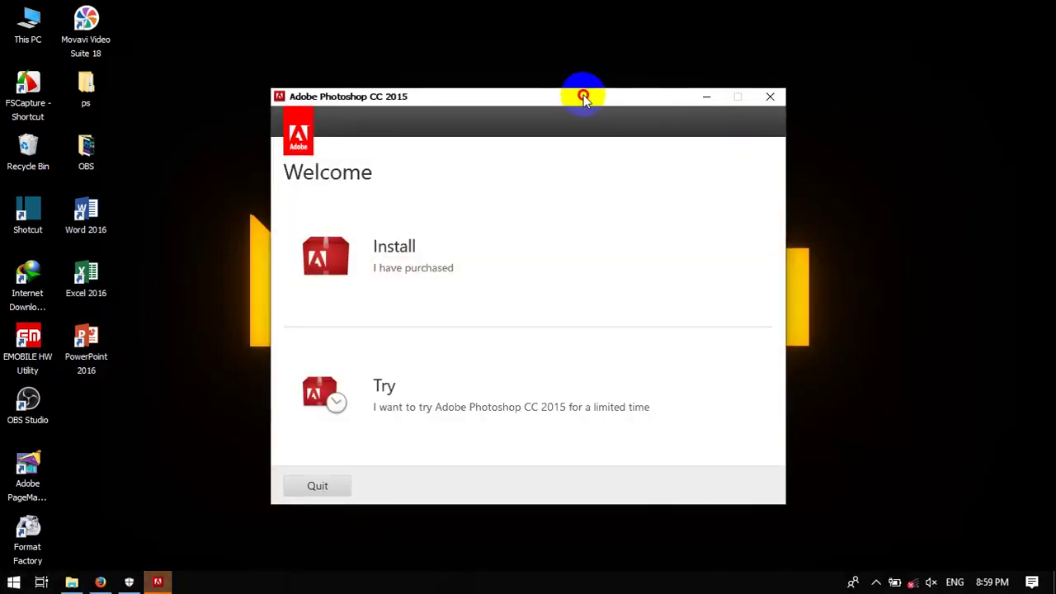
left_click(105, 92)
double_click(105, 92)
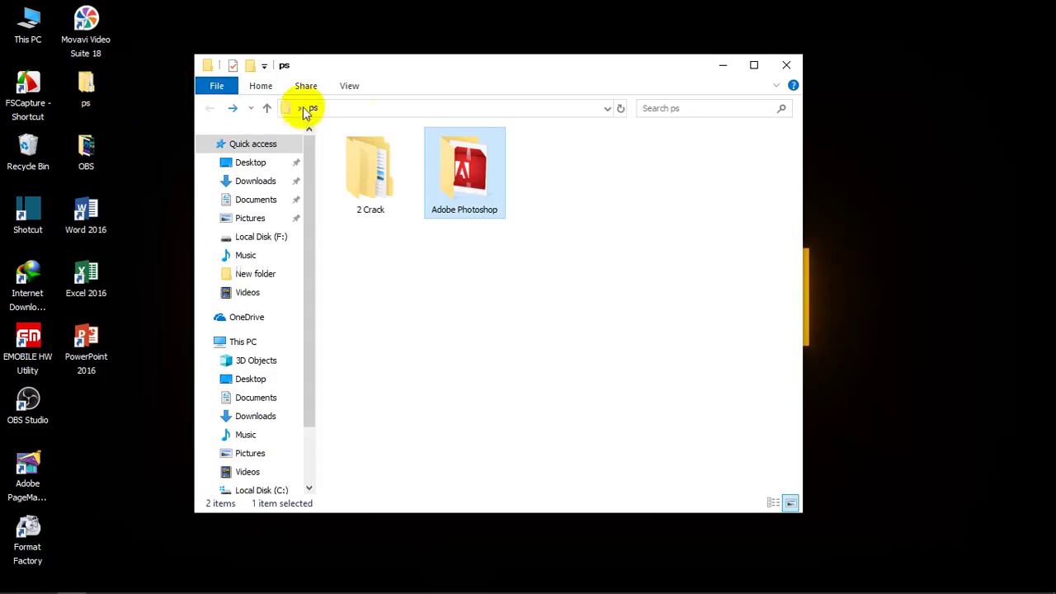
left_click(375, 177)
double_click(373, 182)
double_click(375, 159)
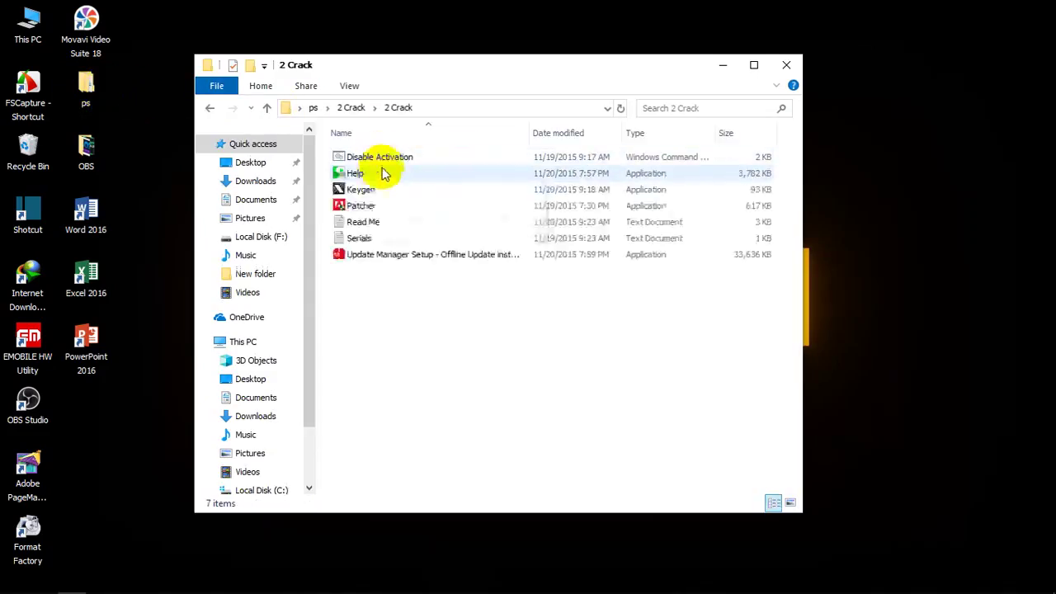
left_click(369, 191)
double_click(369, 190)
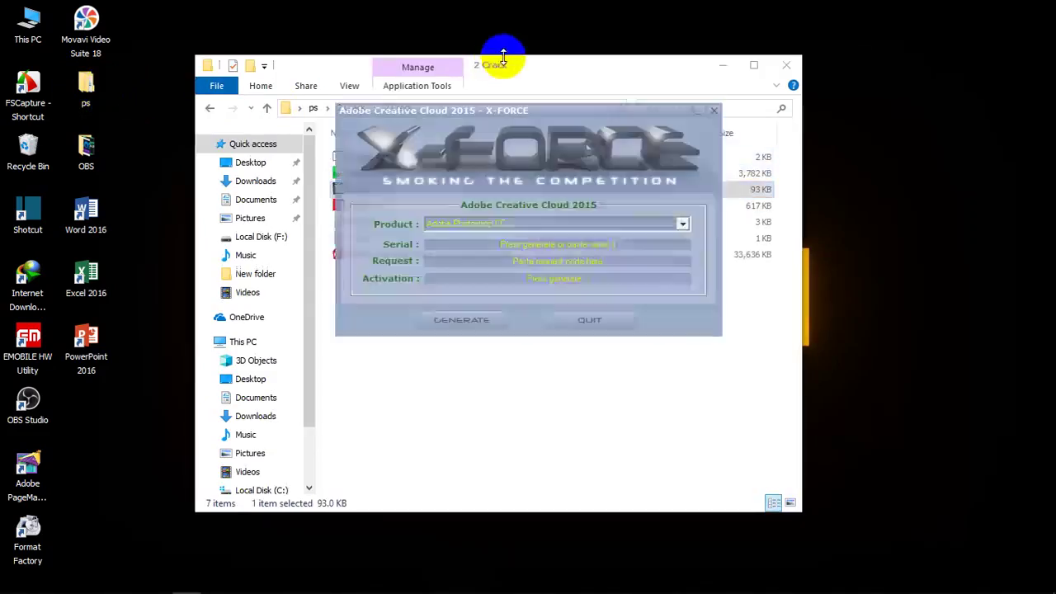
Step: Close Explorer, placing the keygen top-right and the installer to the left
left_click(786, 68)
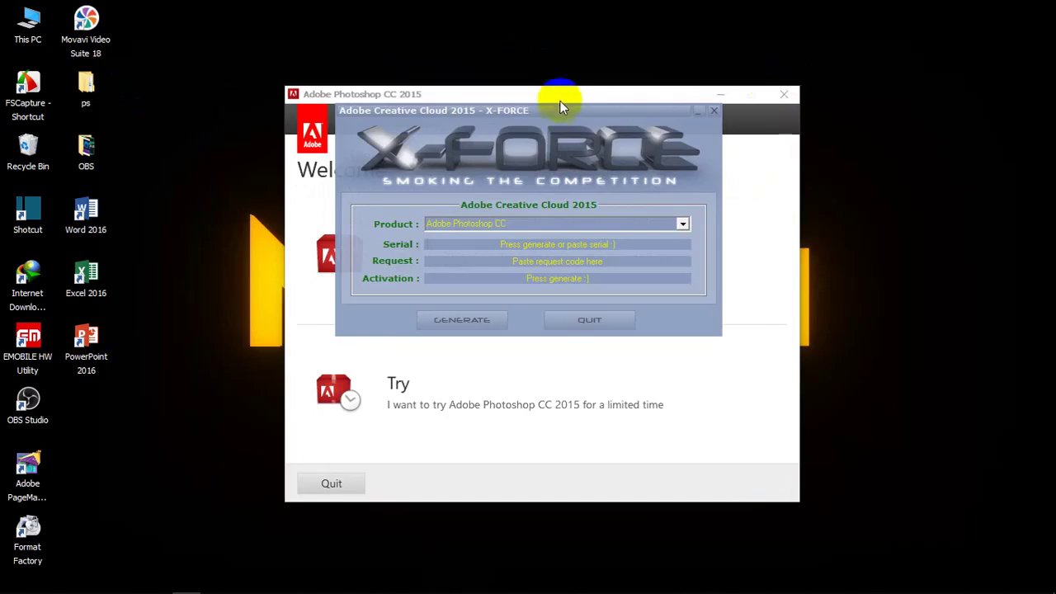
mouse_move(559, 114)
left_mouse_down()
mouse_move(931, 42)
mouse_move(889, 11)
left_mouse_up()
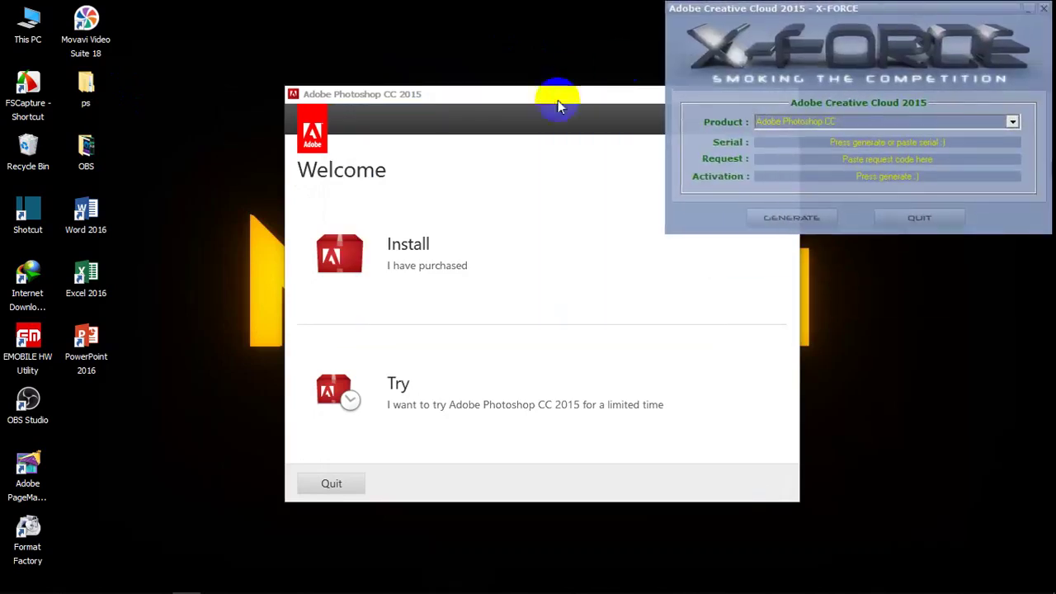
left_click_drag(558, 102, 388, 64)
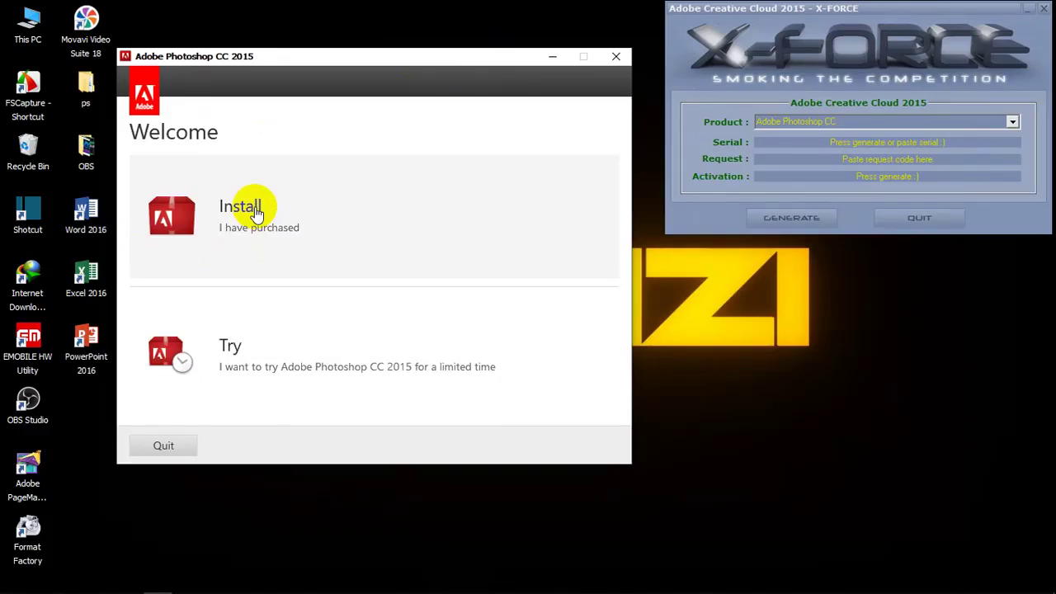
Step: Choose Install, continue without signing in, and accept the license agreement
left_click(257, 212)
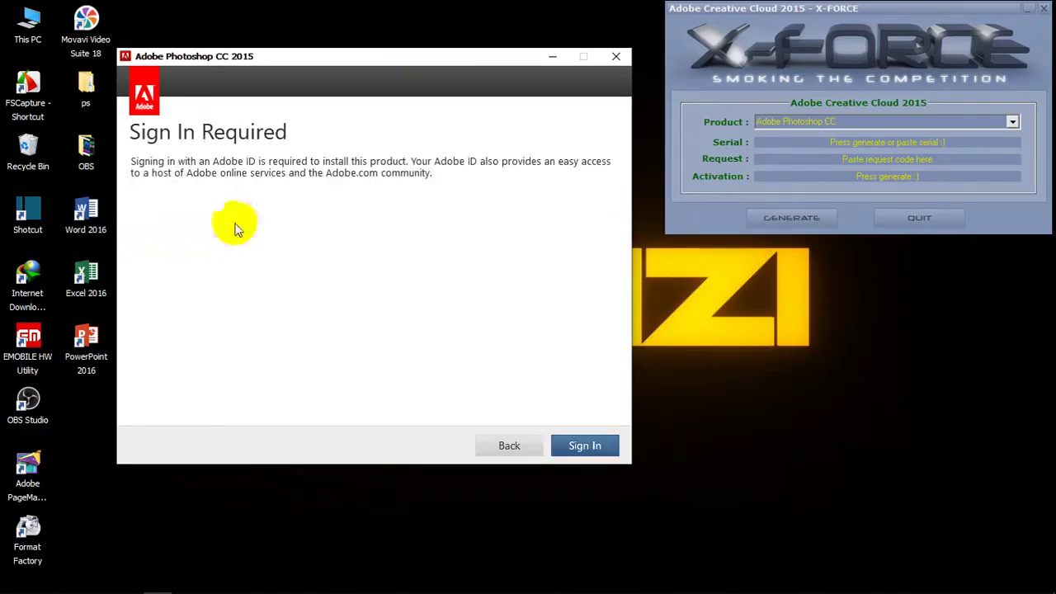
left_click(580, 445)
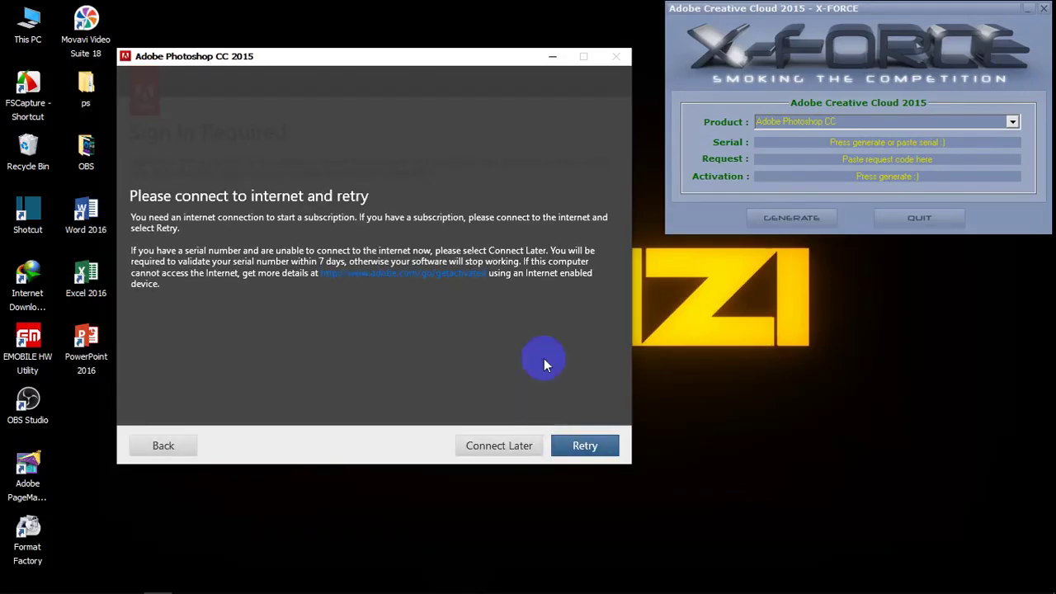
left_click(528, 444)
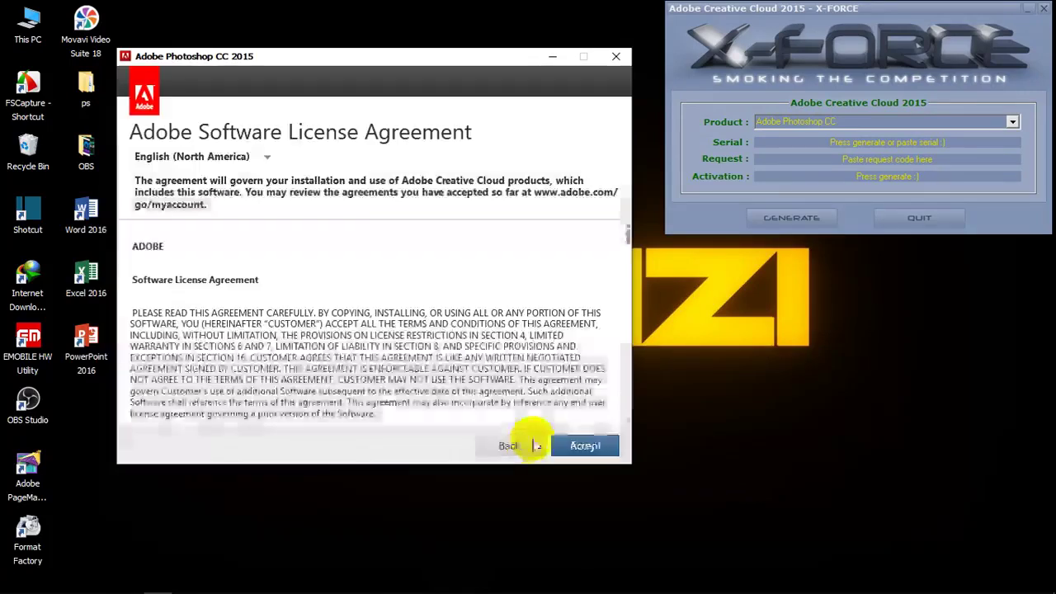
left_click(570, 445)
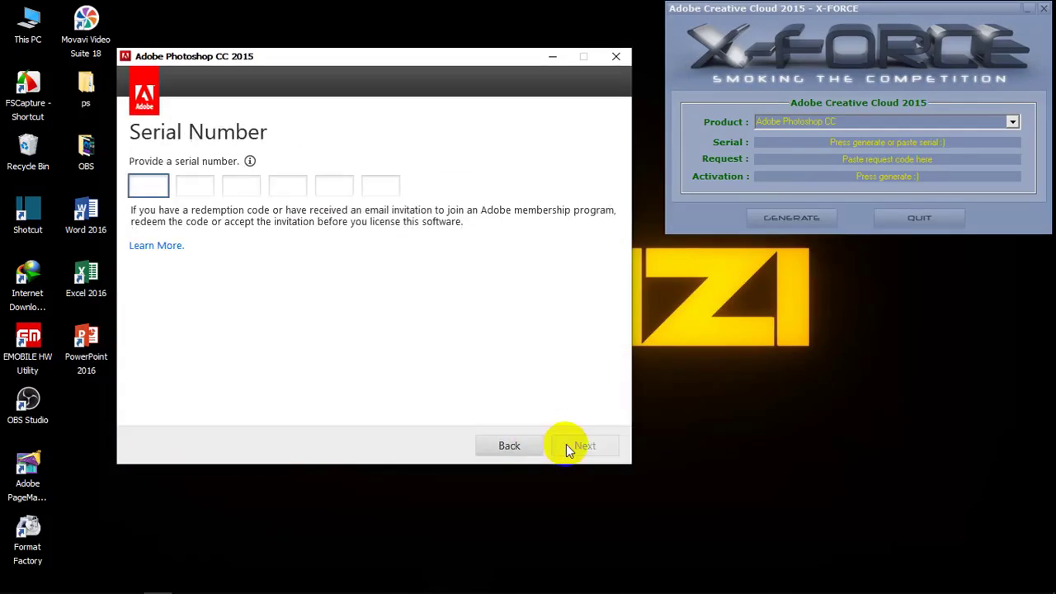
Step: Generate a serial in the keygen, paste it into the serial fields, and continue
left_click(812, 217)
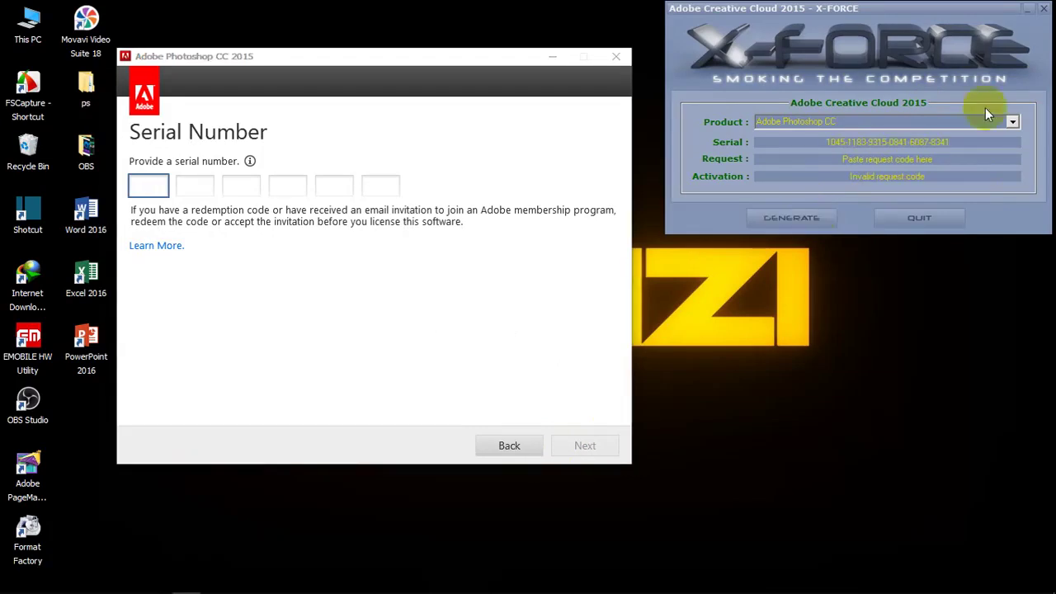
left_click_drag(961, 141, 790, 140)
key("ctrl+c")
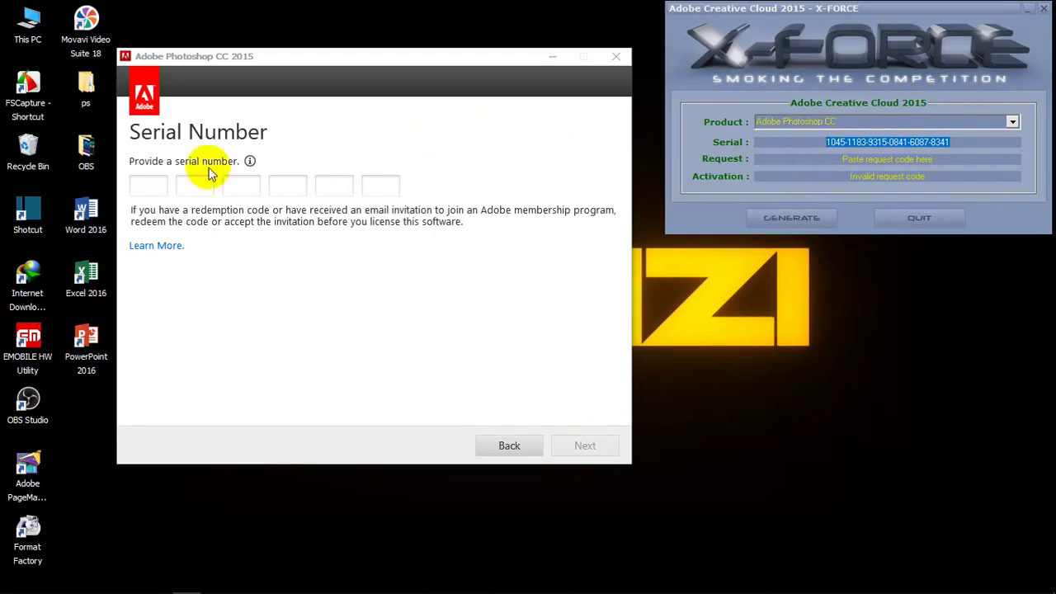
left_click(159, 182)
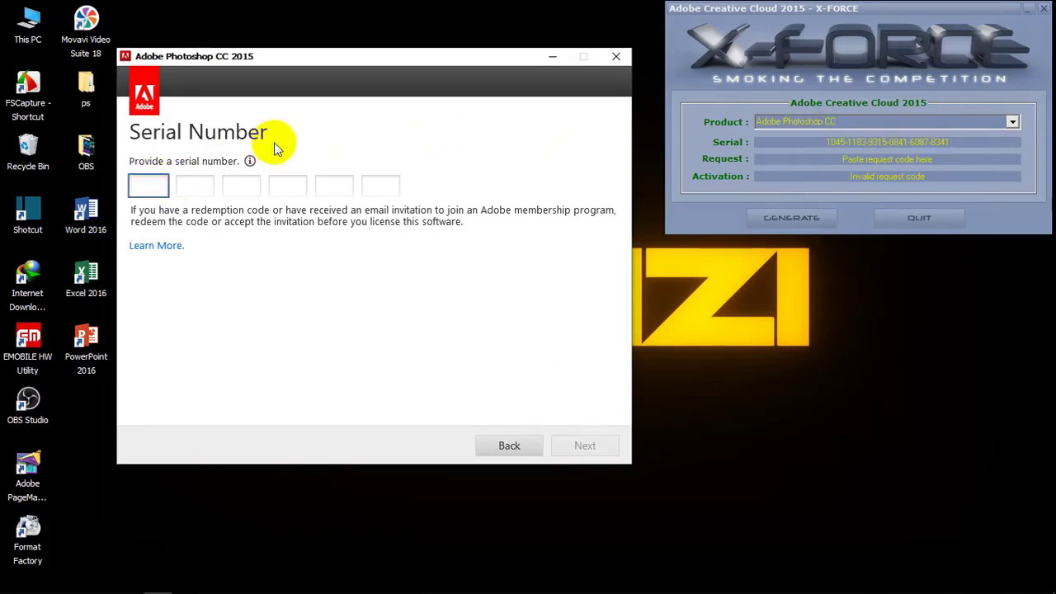
key("ctrl+v")
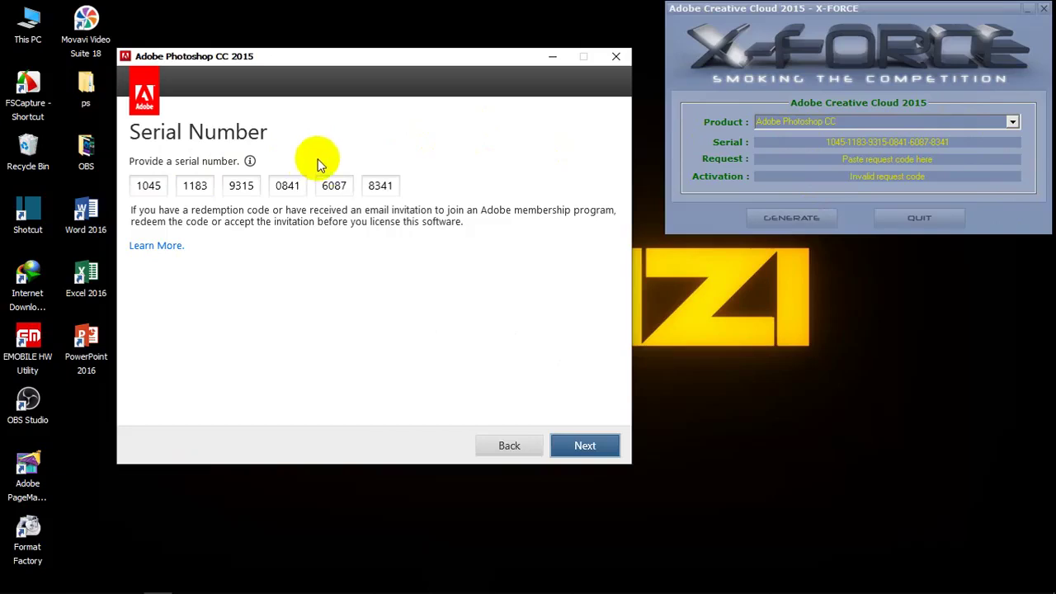
left_click(575, 444)
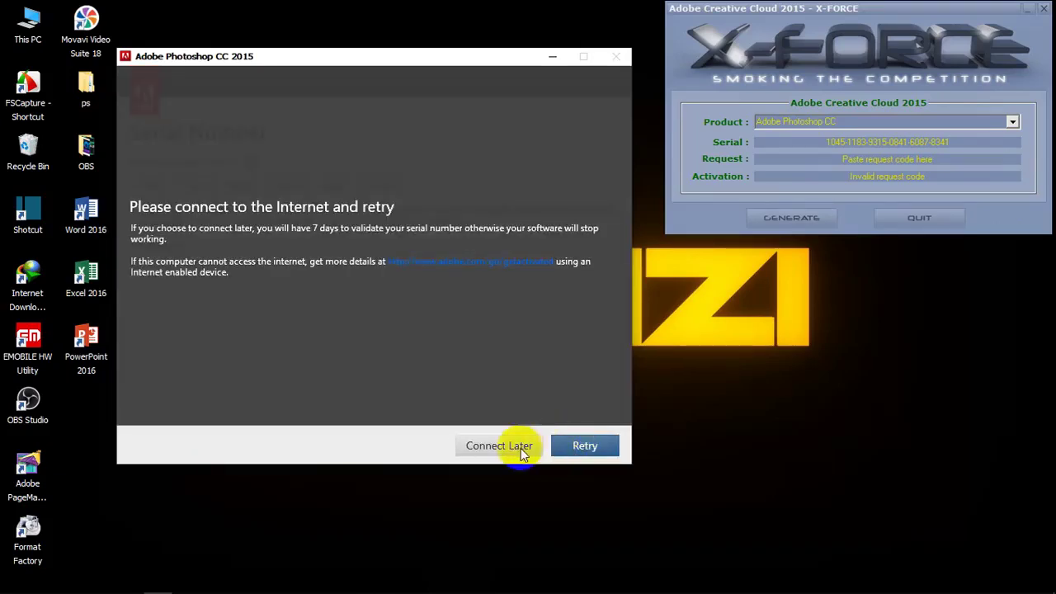
Step: Choose Connect Later and install Photoshop CC 2015 to C:\Program Files\Adobe
left_click(519, 448)
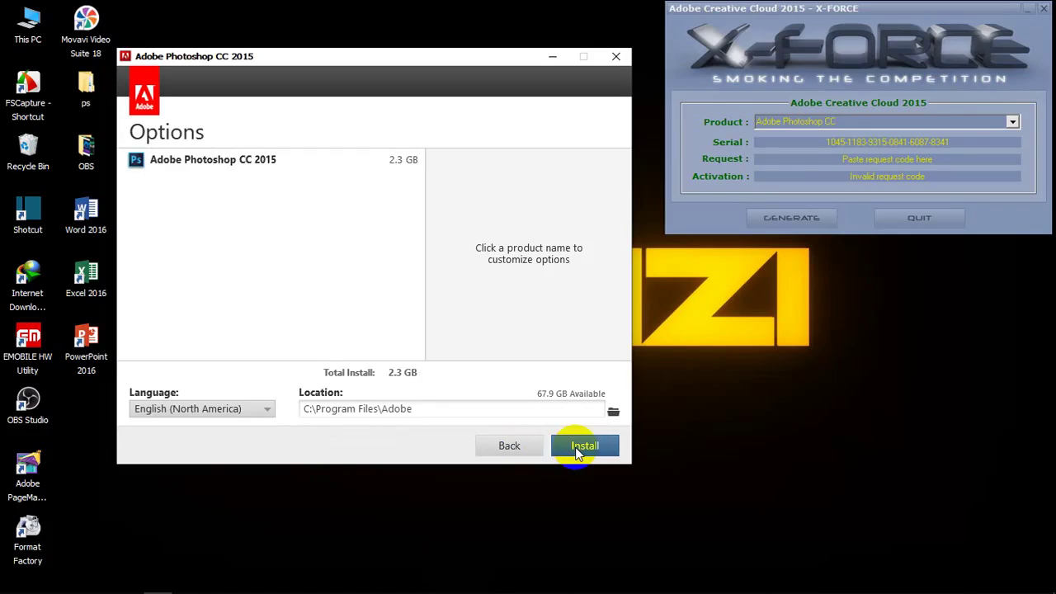
left_click(575, 447)
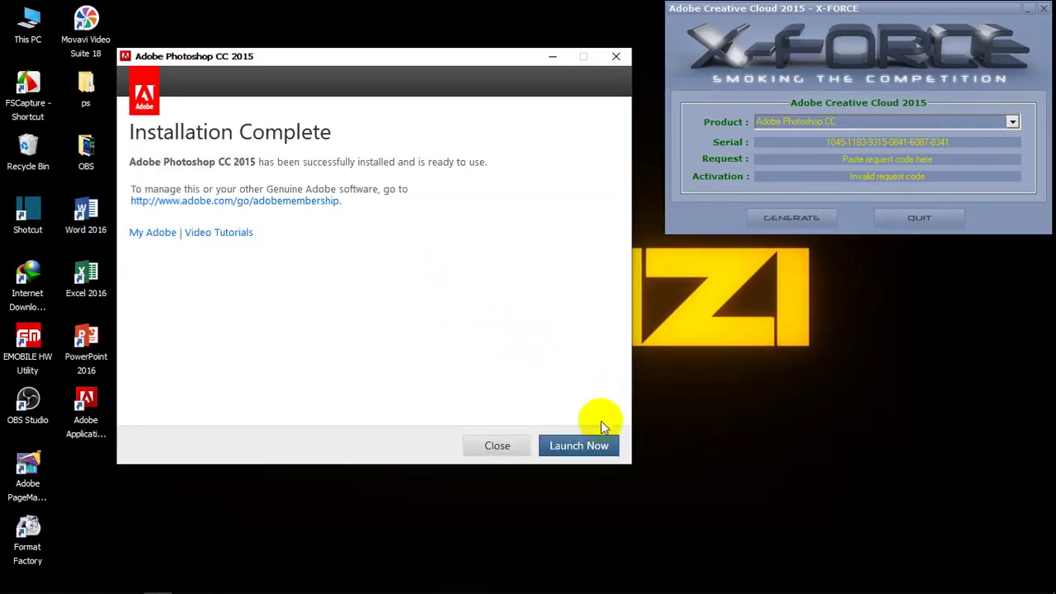
Step: Choose Launch Now on the Installation Complete page
left_click(584, 451)
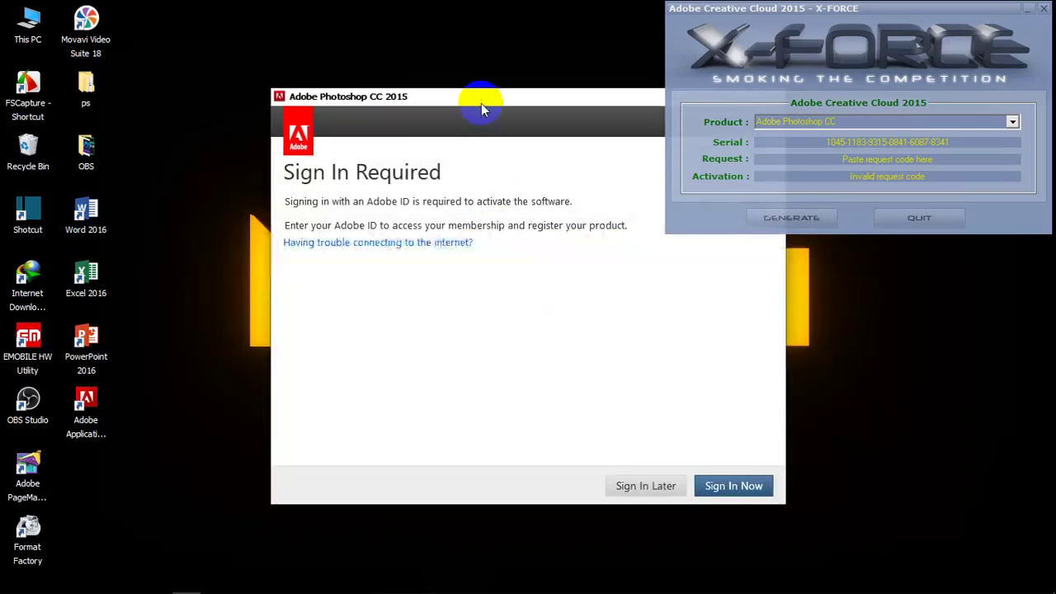
Step: Attempt Sign In Now, cancel the error, then choose the Offline Activation route
left_click_drag(480, 103, 325, 88)
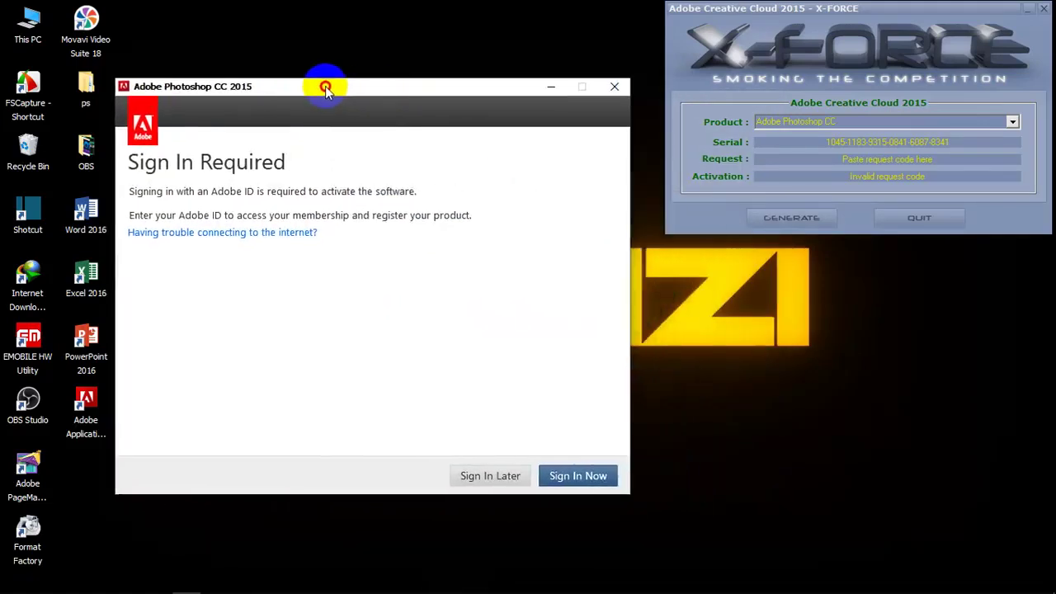
left_click(558, 479)
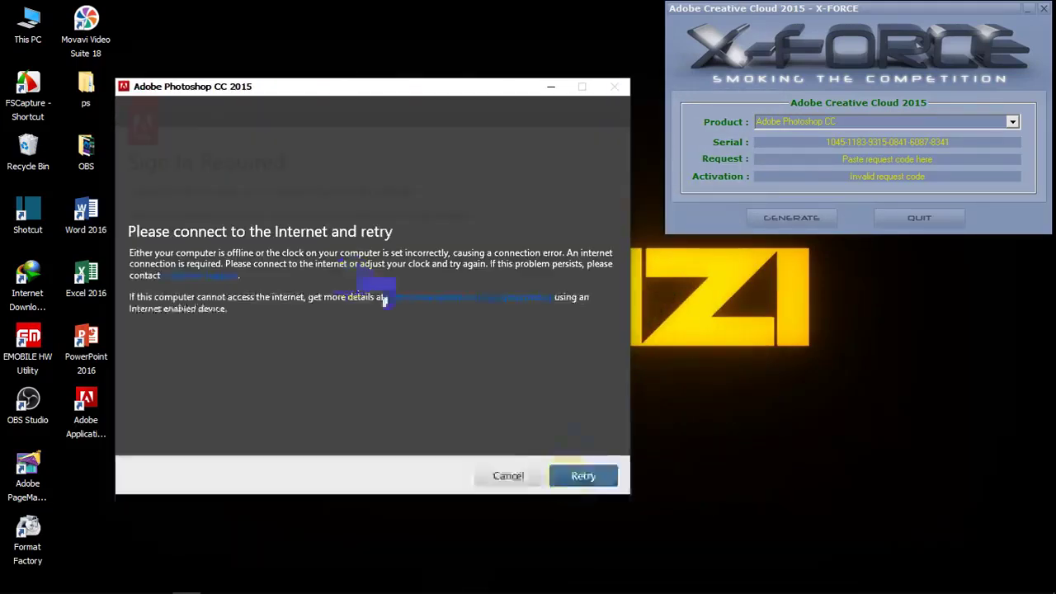
left_click(527, 475)
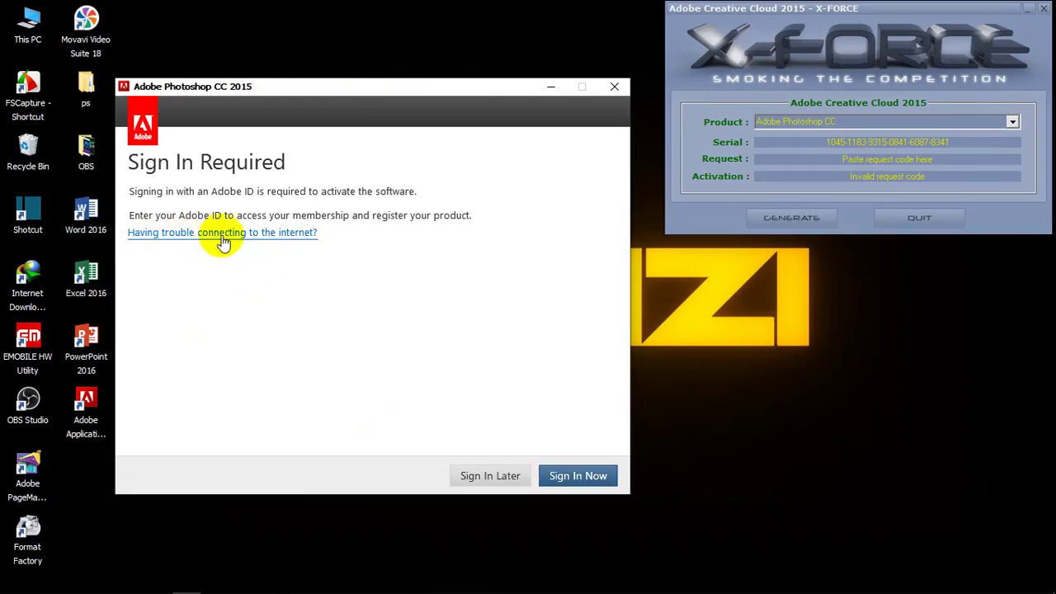
left_click(250, 234)
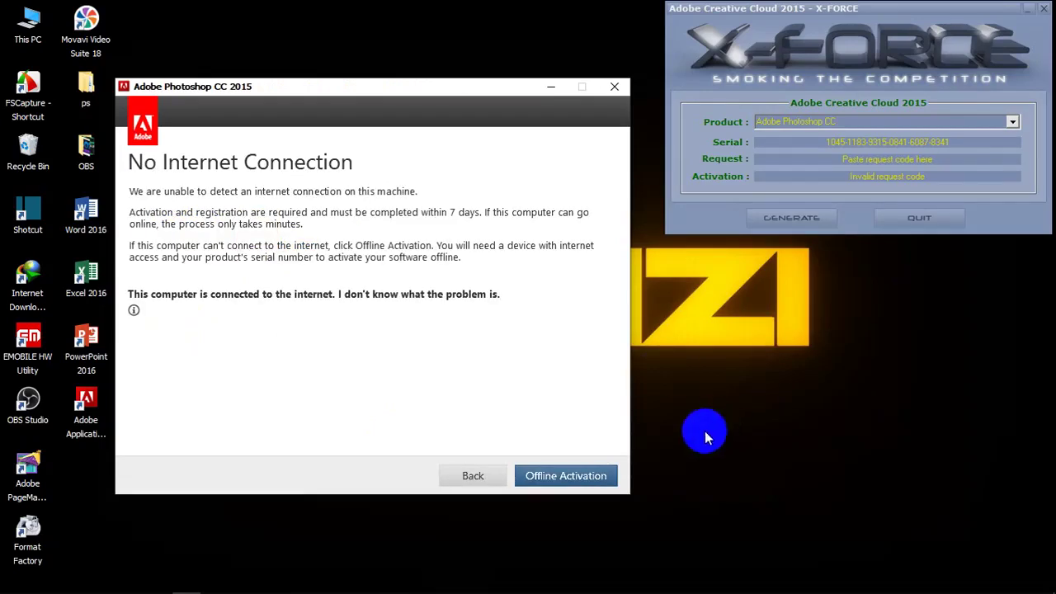
left_click(581, 475)
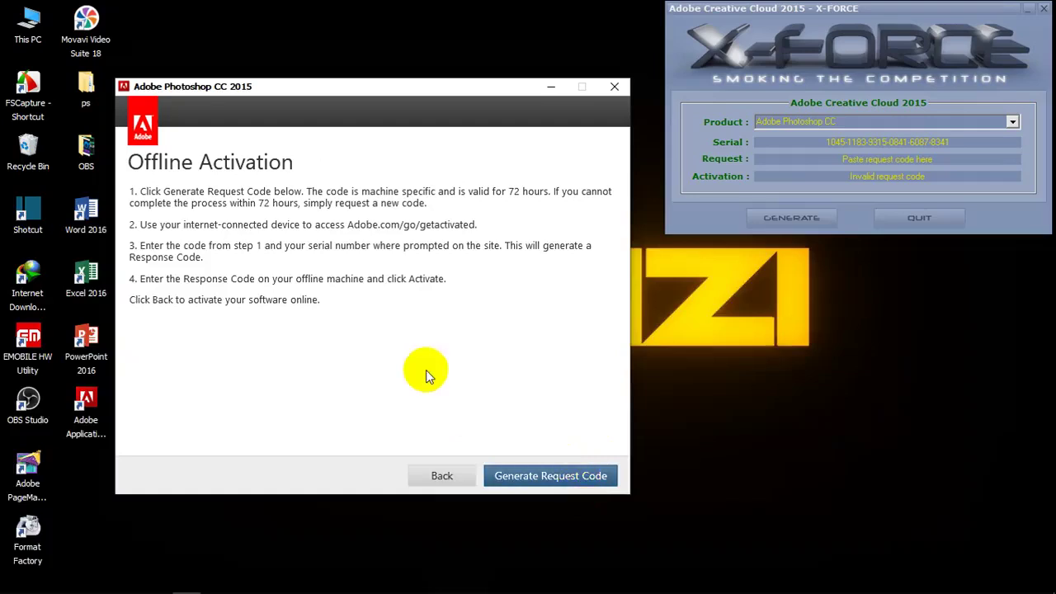
Step: Generate the offline request code and paste it into X-FORCE's Request box
left_click(541, 477)
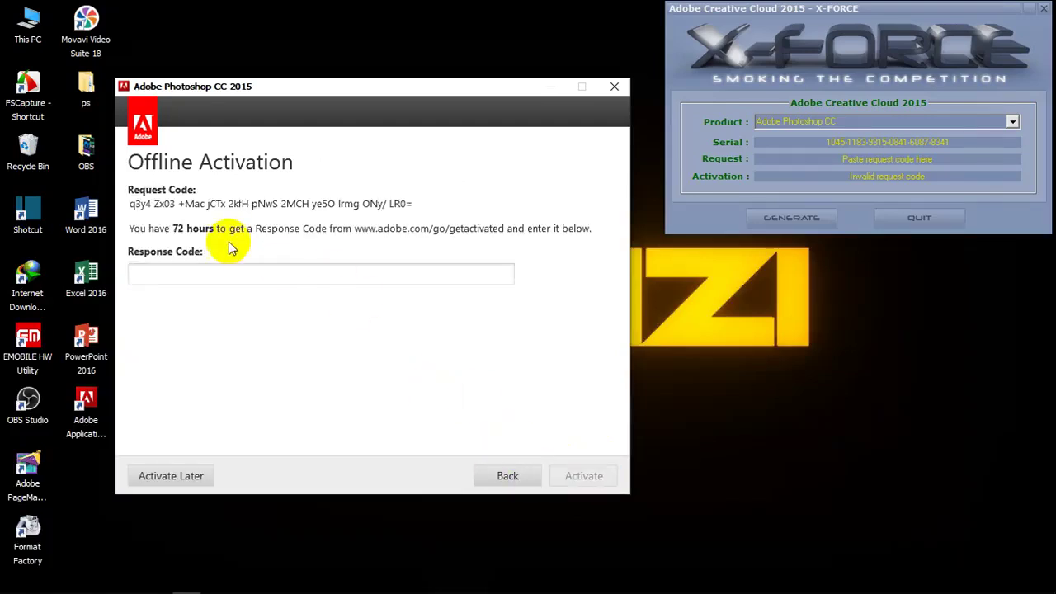
left_click_drag(414, 204, 137, 195)
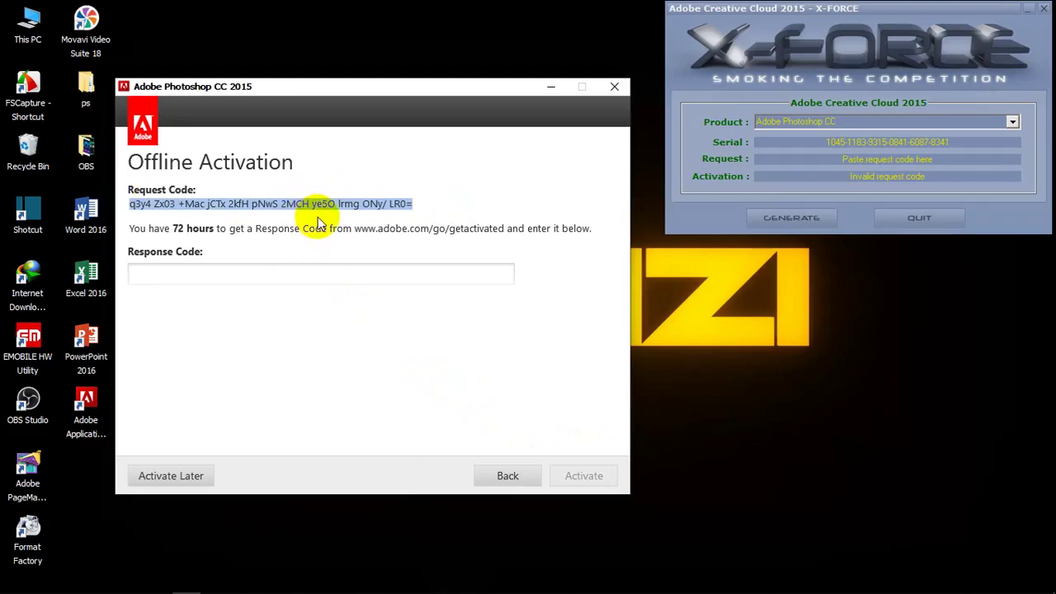
left_click(862, 161)
left_click_drag(956, 159, 843, 159)
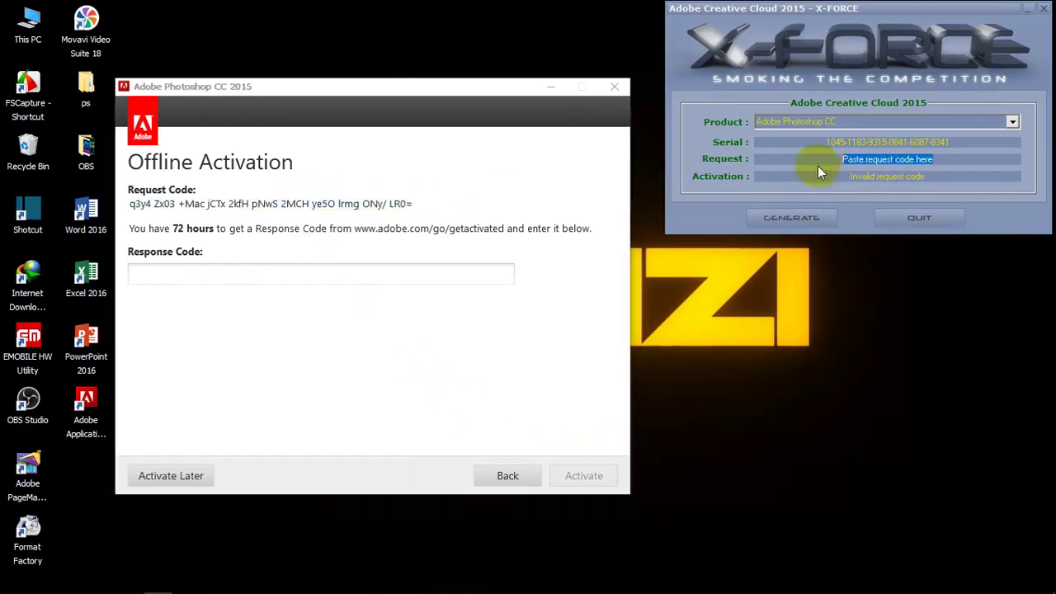
key("ctrl+v")
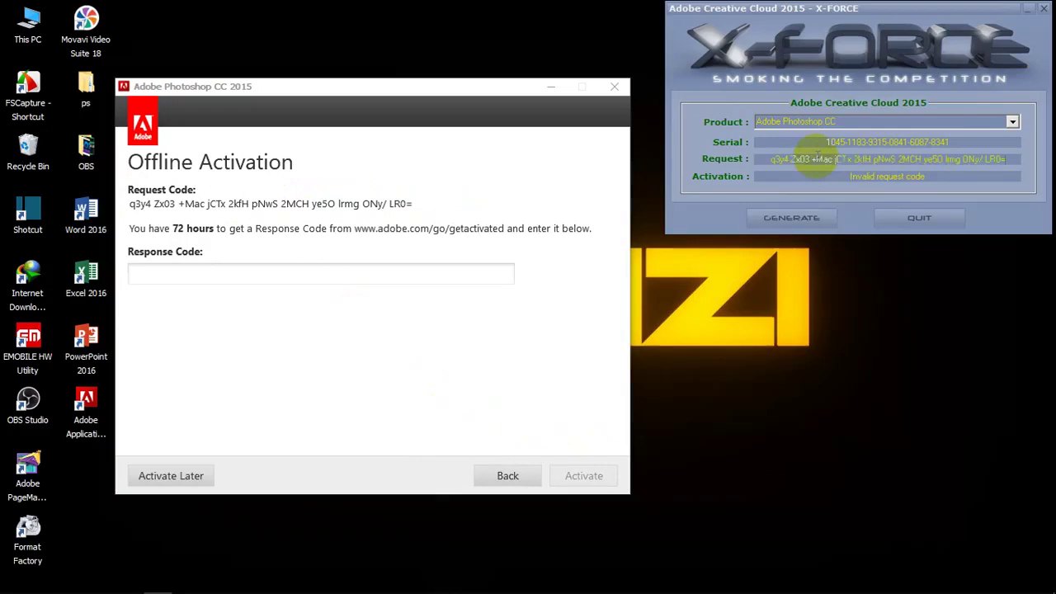
Step: Generate and copy the activation code, then focus Photoshop's Response Code field
left_click(809, 214)
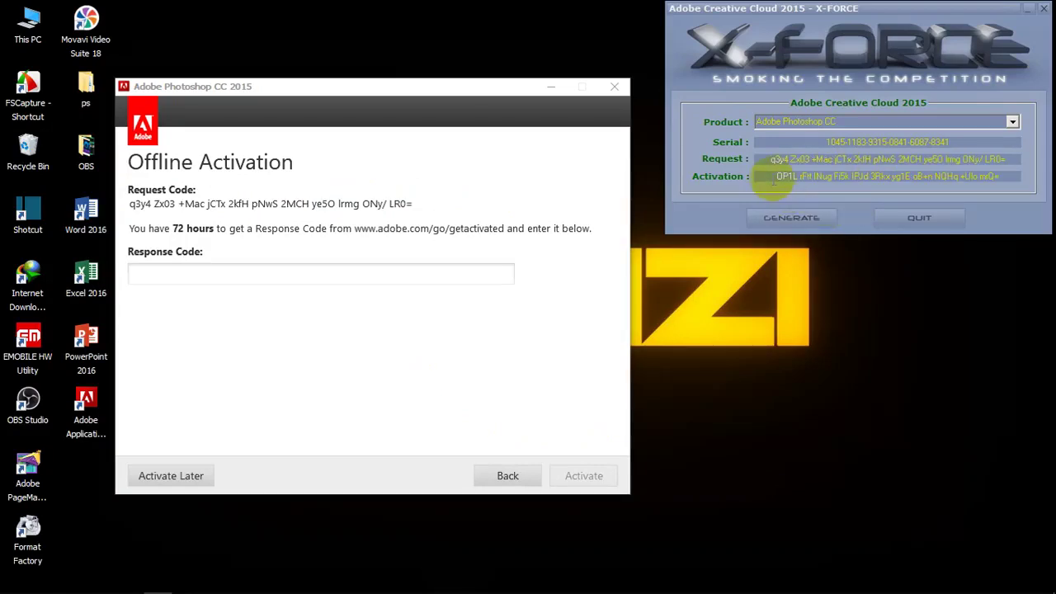
left_click_drag(775, 178, 1007, 178)
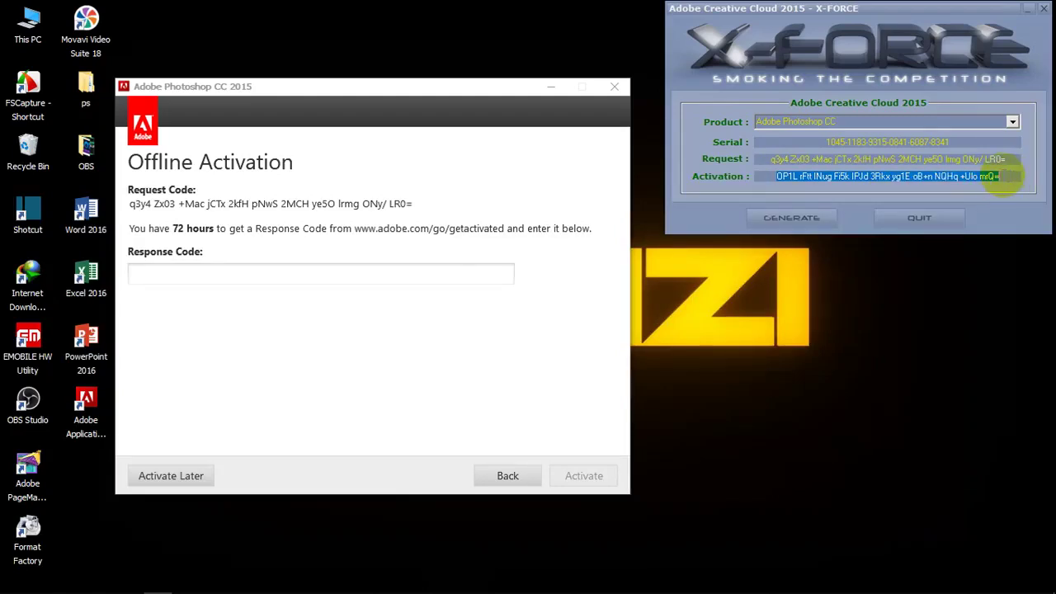
left_click(423, 272)
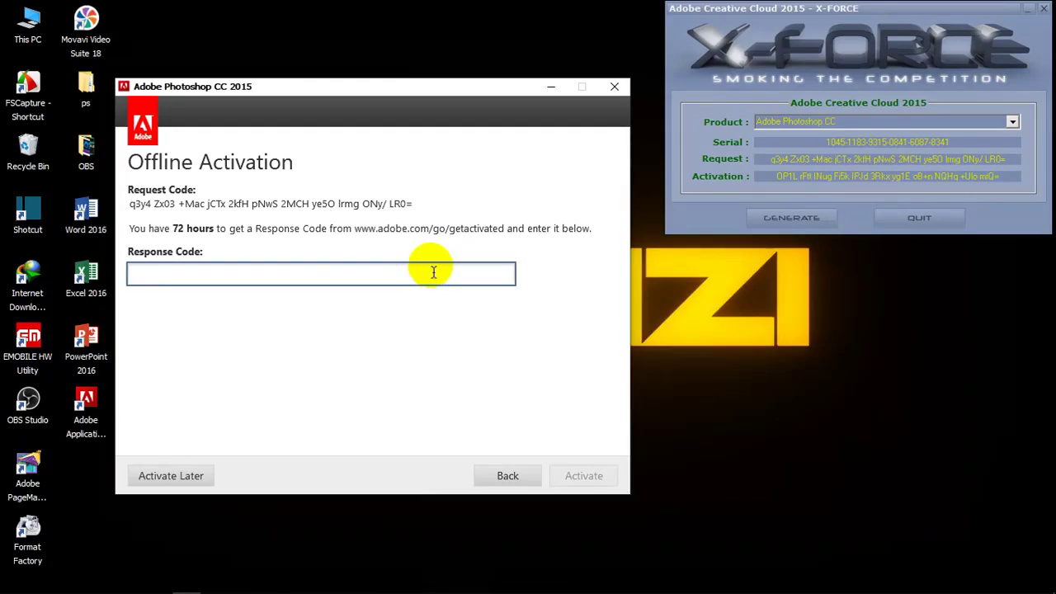
Step: Paste the activation code, activate and launch Photoshop, then quit X-FORCE
key("ctrl+v")
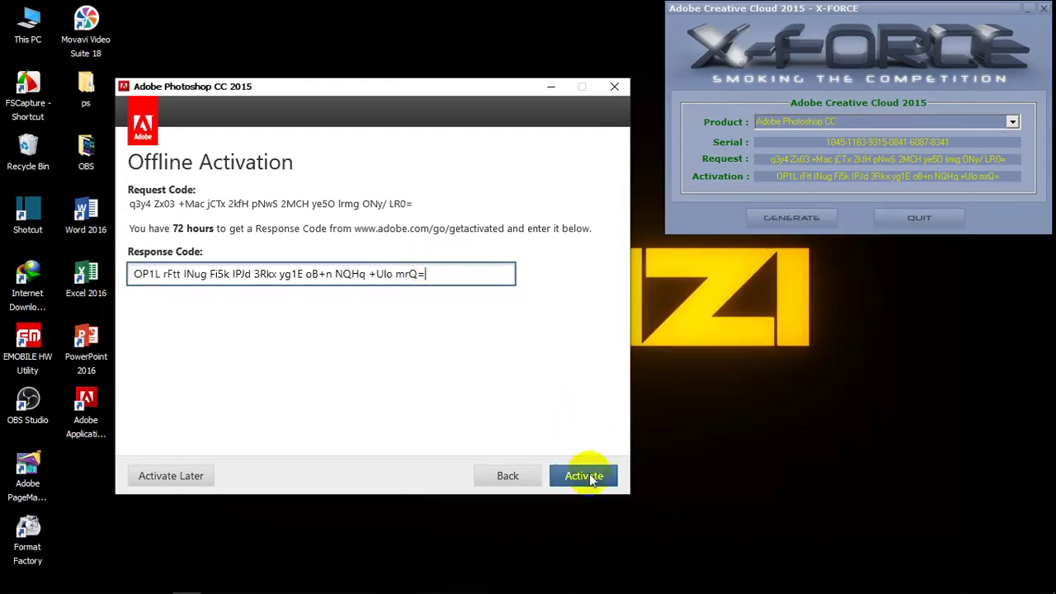
left_click(585, 479)
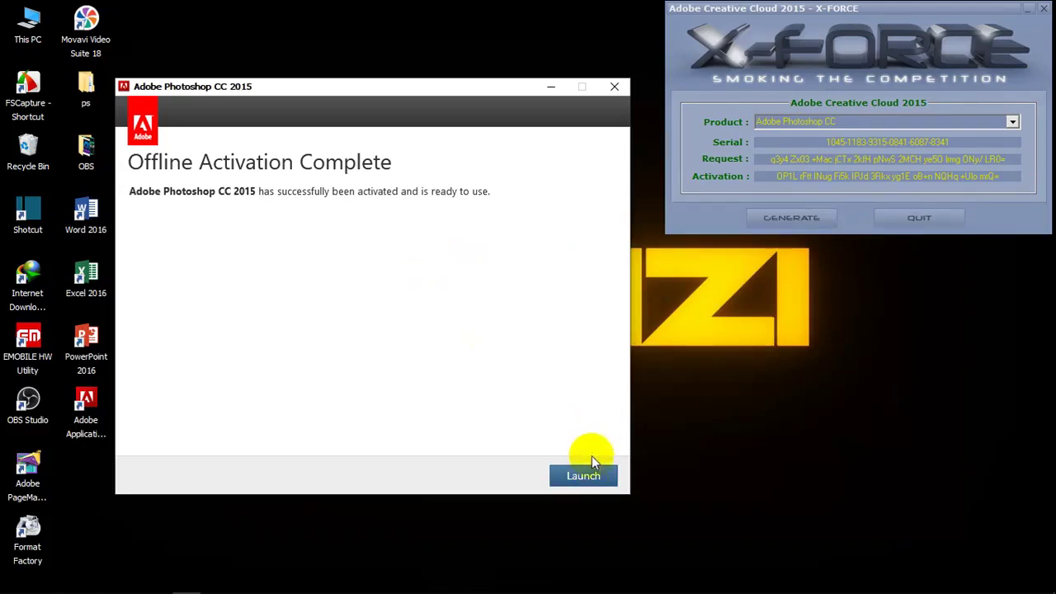
left_click(598, 480)
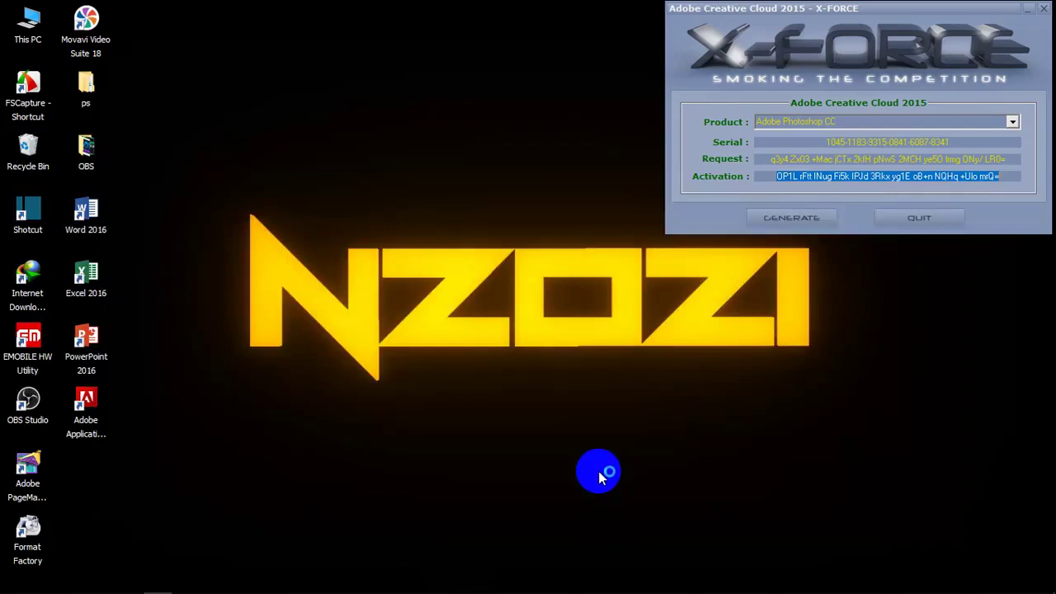
left_click(918, 216)
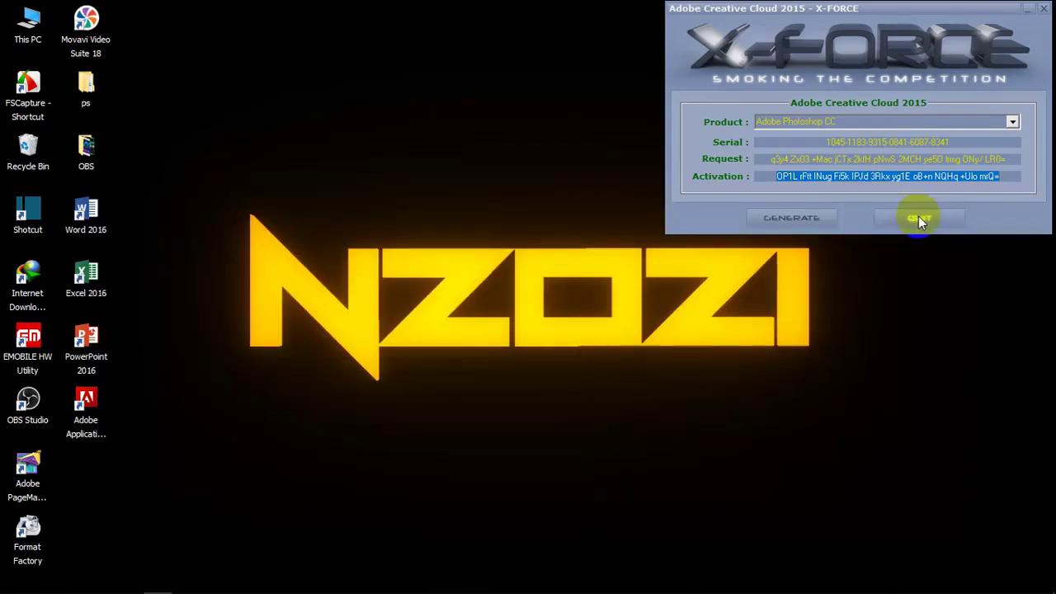